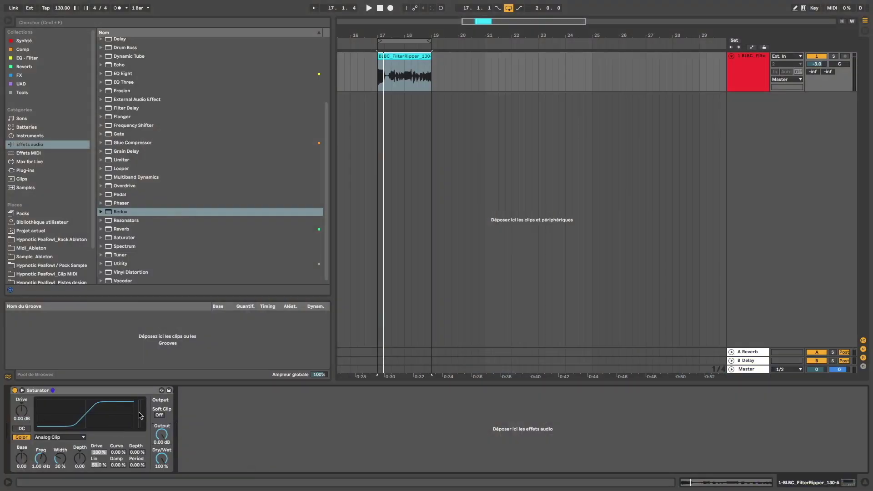
Play the looped clip and try raising the Saturator's Drive.
{"action": "key", "text": "space"}
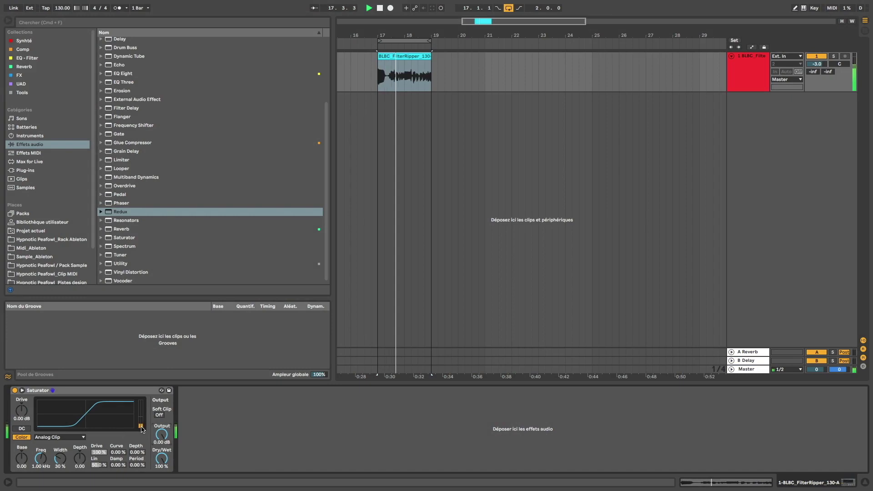
{"action": "key", "text": "space"}
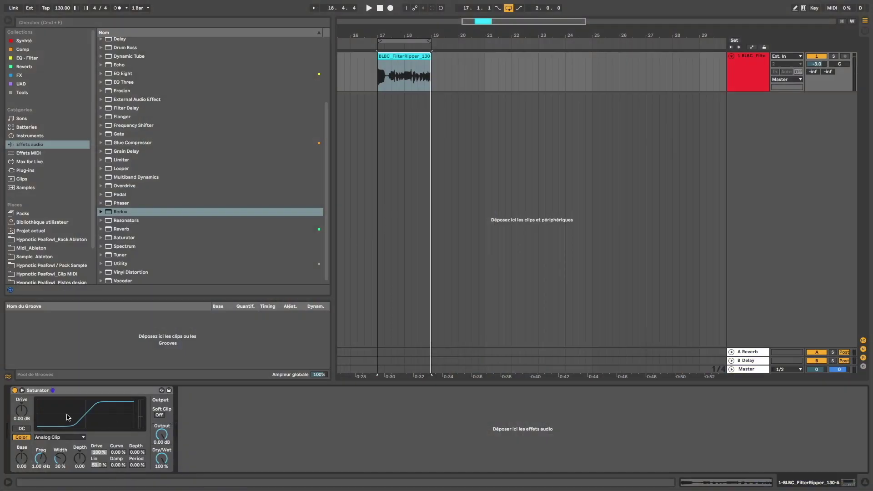
{"action": "key", "text": "space"}
{"action": "left_click_drag", "start_coordinate": [22, 412], "coordinate": [22, 399]}
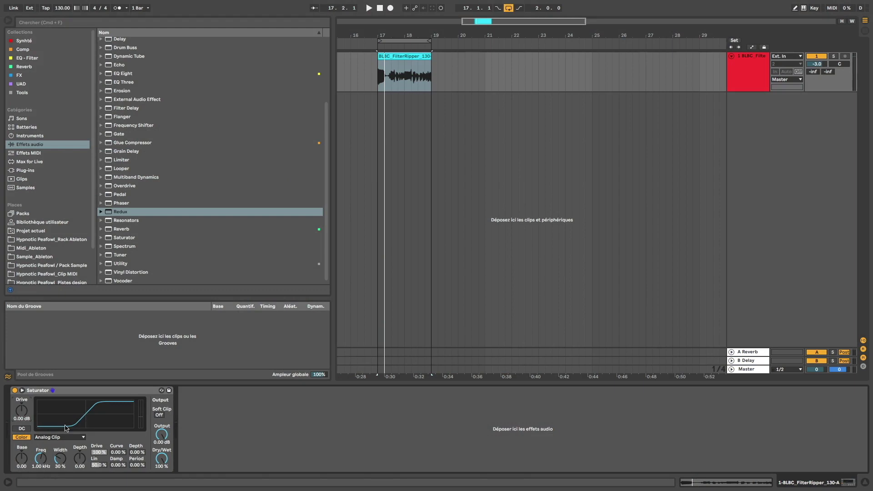
Try the Sinoid Fold and Soft Sine curves on the Saturator, comparing playback with the device bypassed and active.
{"action": "left_click", "coordinate": [50, 437]}
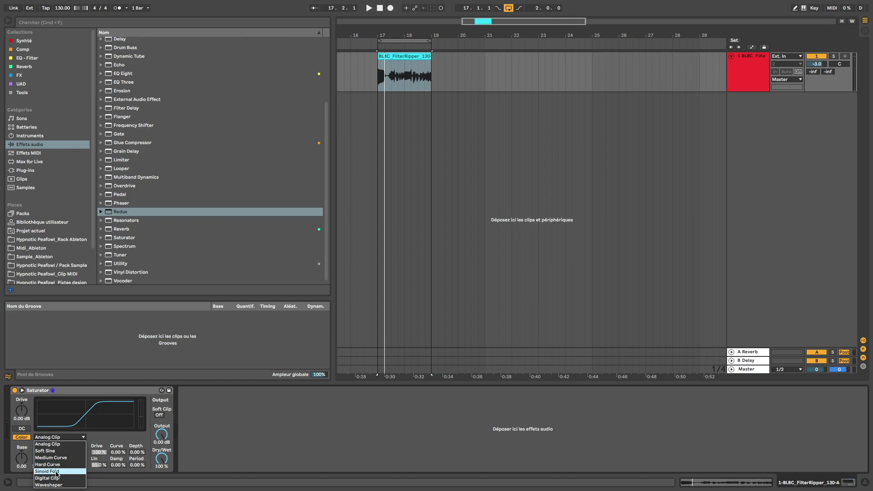
{"action": "left_click", "coordinate": [56, 472]}
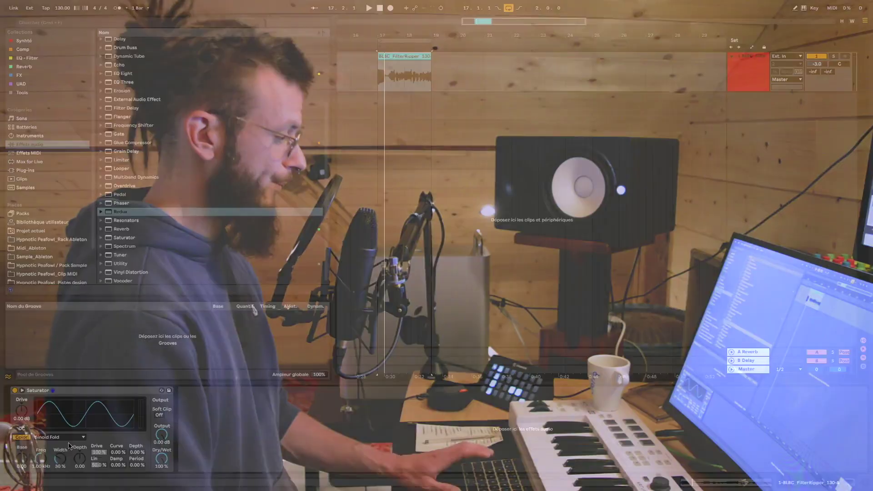
{"action": "left_click", "coordinate": [54, 437]}
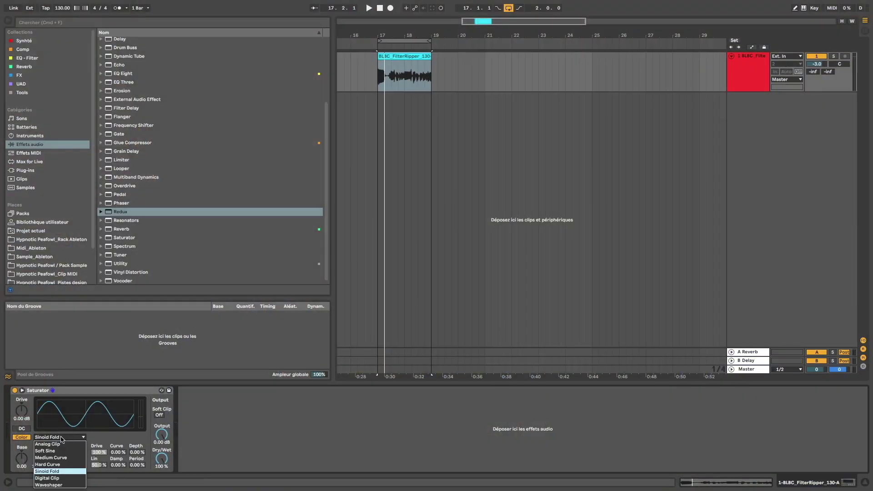
{"action": "left_click", "coordinate": [51, 451]}
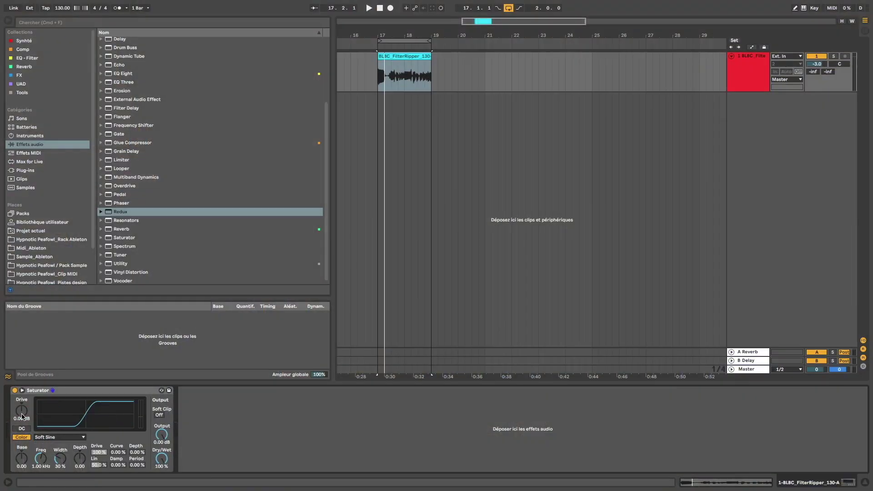
{"action": "key", "text": "space"}
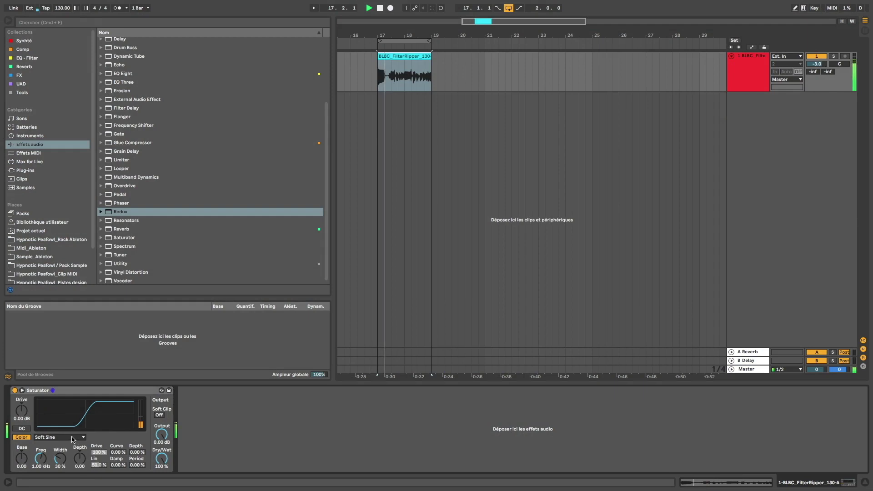
{"action": "left_click", "coordinate": [15, 390]}
{"action": "left_click", "coordinate": [14, 390]}
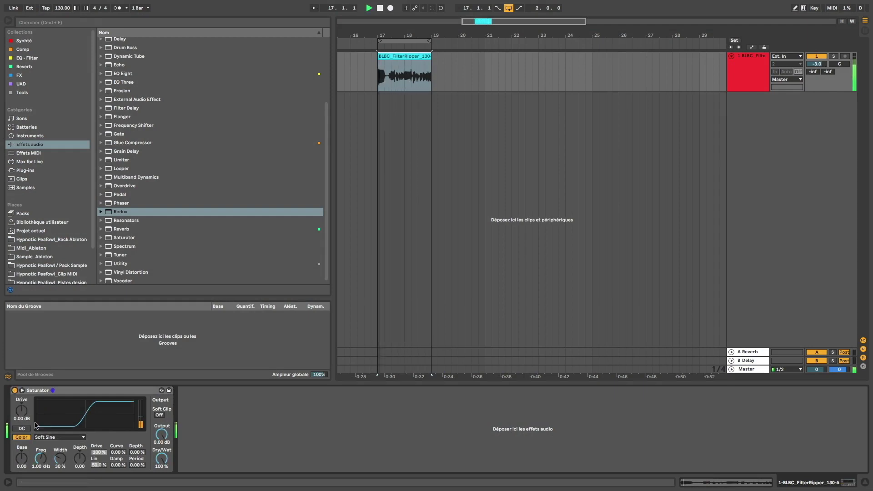
Audition the Medium Curve and Hard Curve saturation types on the looped clip.
{"action": "key", "text": "space"}
{"action": "left_click", "coordinate": [40, 437]}
{"action": "left_click", "coordinate": [45, 458]}
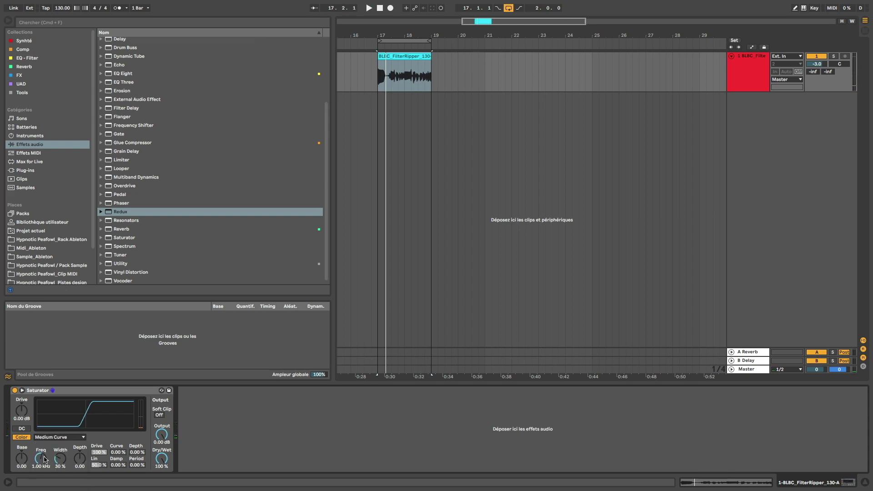
{"action": "key", "text": "space"}
{"action": "left_click", "coordinate": [50, 437]}
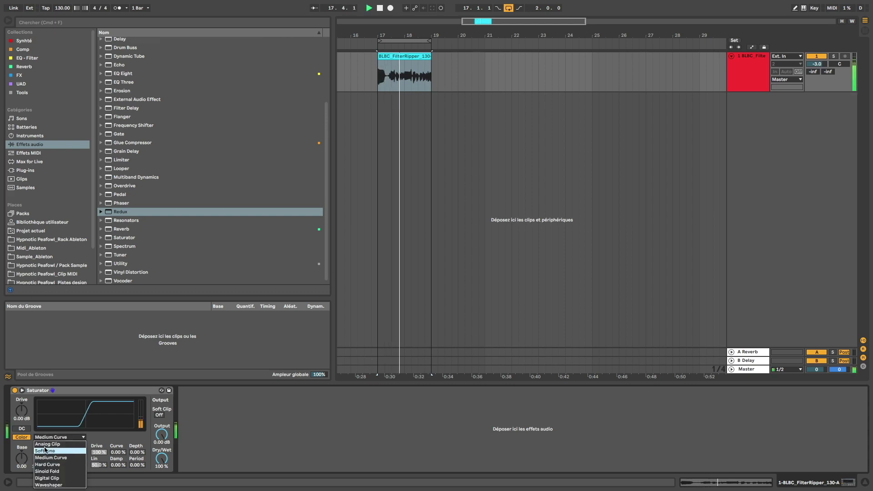
{"action": "left_click", "coordinate": [45, 464]}
Audition the Sinoid Fold curve with the Saturator's Drive raised to about 12.9 dB.
{"action": "left_click", "coordinate": [50, 437]}
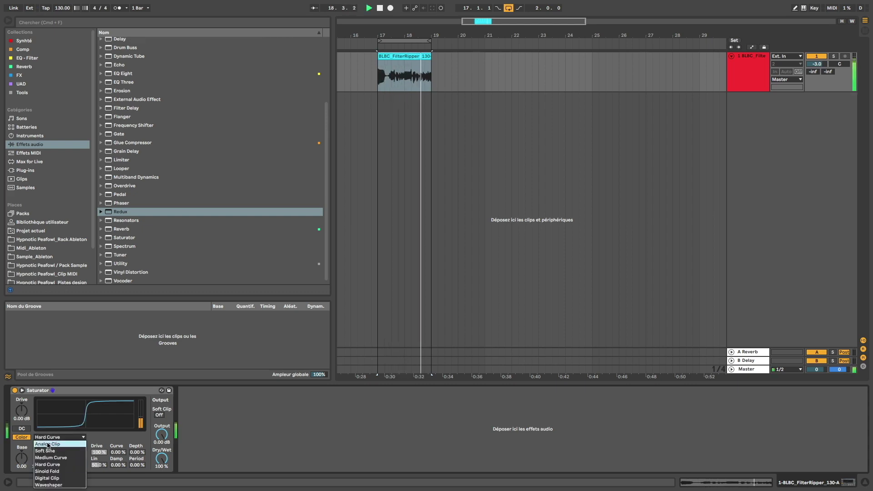
{"action": "left_click", "coordinate": [47, 471]}
{"action": "left_click_drag", "start_coordinate": [21, 409], "coordinate": [21, 391]}
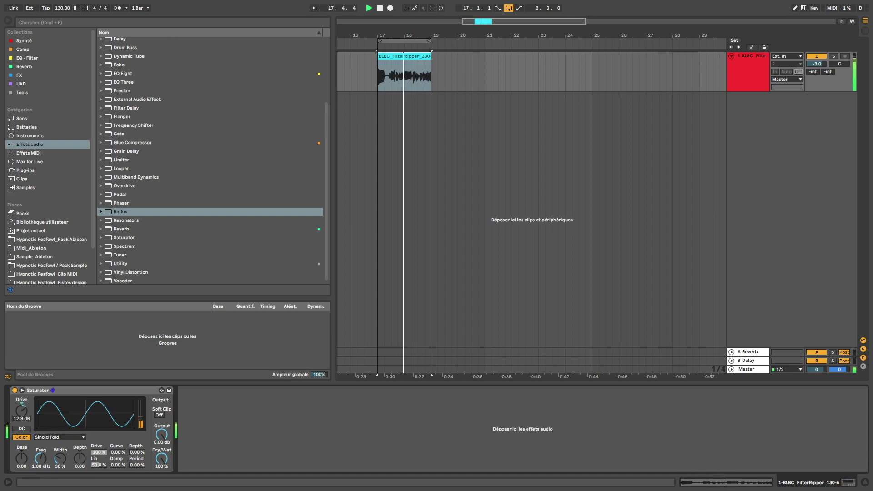
Reset the Saturator's Drive to 0 dB, stop playback, and set the curve type to Analog Clip and finally Waveshaper.
{"action": "double_click", "coordinate": [22, 412]}
{"action": "key", "text": "space"}
{"action": "left_click", "coordinate": [54, 438]}
{"action": "left_click", "coordinate": [49, 444]}
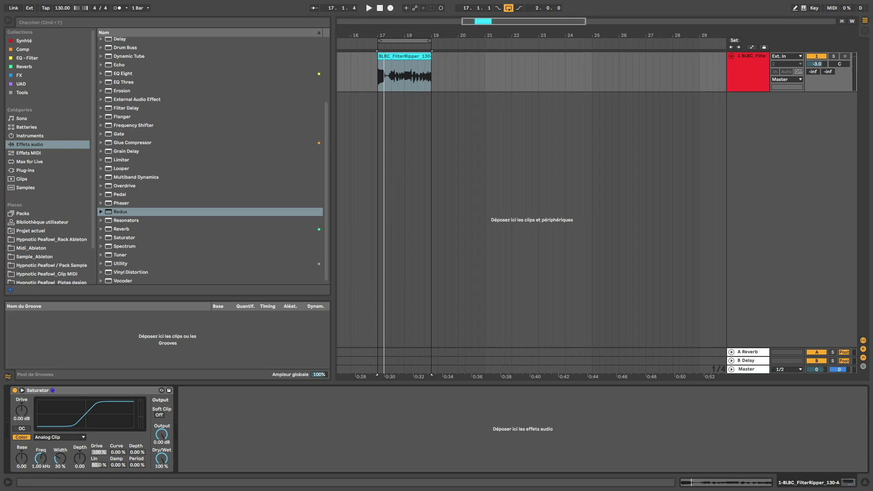
{"action": "left_click", "coordinate": [47, 438]}
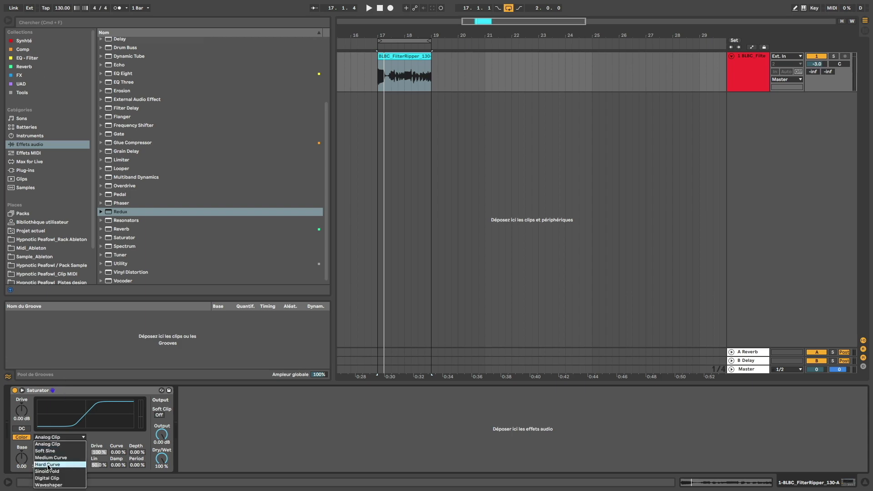
{"action": "left_click", "coordinate": [48, 485]}
Try adjusting the Waveshaper's Curve and Lin values, and undo the changes.
{"action": "mouse_move", "coordinate": [116, 454]}
{"action": "left_mouse_down"}
{"action": "mouse_move", "coordinate": [116, 412]}
{"action": "mouse_move", "coordinate": [117, 436]}
{"action": "mouse_move", "coordinate": [131, 450]}
{"action": "mouse_move", "coordinate": [132, 428]}
{"action": "mouse_move", "coordinate": [136, 466]}
{"action": "mouse_move", "coordinate": [136, 442]}
{"action": "mouse_move", "coordinate": [117, 446]}
{"action": "left_mouse_up"}
{"action": "left_click_drag", "start_coordinate": [102, 465], "coordinate": [103, 473]}
{"action": "key", "text": "super+z"}
{"action": "key", "text": "super+z"}
{"action": "key", "text": "super+z"}
{"action": "key", "text": "super+z"}
{"action": "key", "text": "super+z"}
{"action": "key", "text": "super+z"}
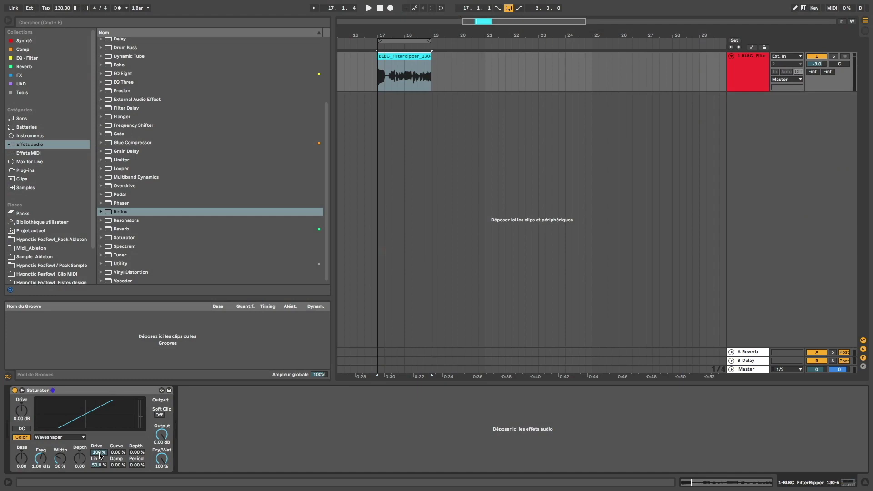
{"action": "key", "text": "Delete"}
{"action": "key", "text": "super+z"}
Shape the Waveshaper curve with Curve at 25%, Depth at about 71.1% and Lin at 100%.
{"action": "left_click_drag", "start_coordinate": [140, 453], "coordinate": [140, 416]}
{"action": "left_click_drag", "start_coordinate": [117, 452], "coordinate": [136, 486]}
{"action": "left_click_drag", "start_coordinate": [136, 453], "coordinate": [135, 416]}
{"action": "left_click_drag", "start_coordinate": [135, 452], "coordinate": [122, 469]}
{"action": "mouse_move", "coordinate": [118, 452]}
{"action": "left_mouse_down"}
{"action": "mouse_move", "coordinate": [117, 441]}
{"action": "mouse_move", "coordinate": [136, 435]}
{"action": "mouse_move", "coordinate": [136, 443]}
{"action": "left_mouse_up"}
{"action": "left_click_drag", "start_coordinate": [98, 467], "coordinate": [98, 427]}
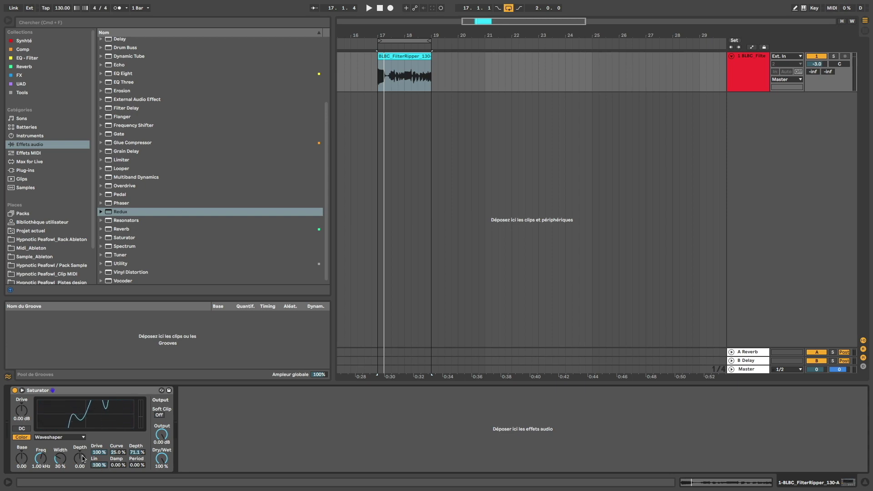
Audition the loop while varying the Waveshaper's Lin, ending with Lin at 100% and Curve and Depth at 0%.
{"action": "key", "text": "space"}
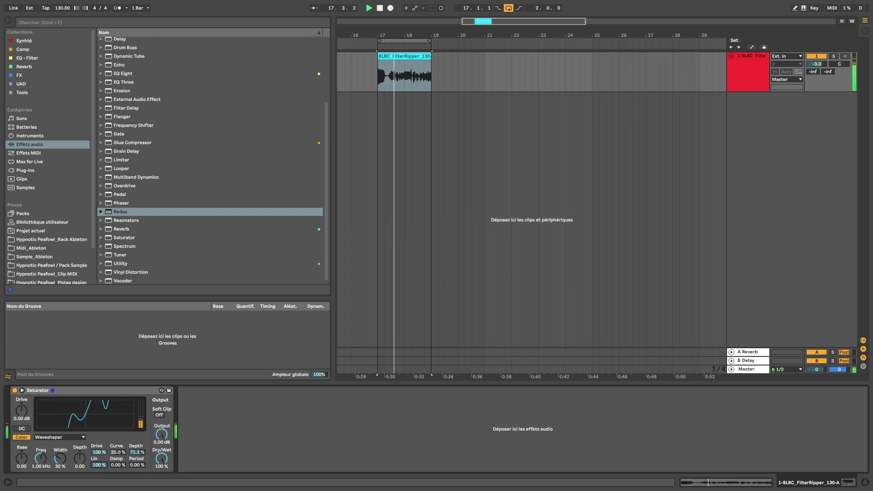
{"action": "left_click_drag", "start_coordinate": [98, 464], "coordinate": [112, 478]}
{"action": "key", "text": "space"}
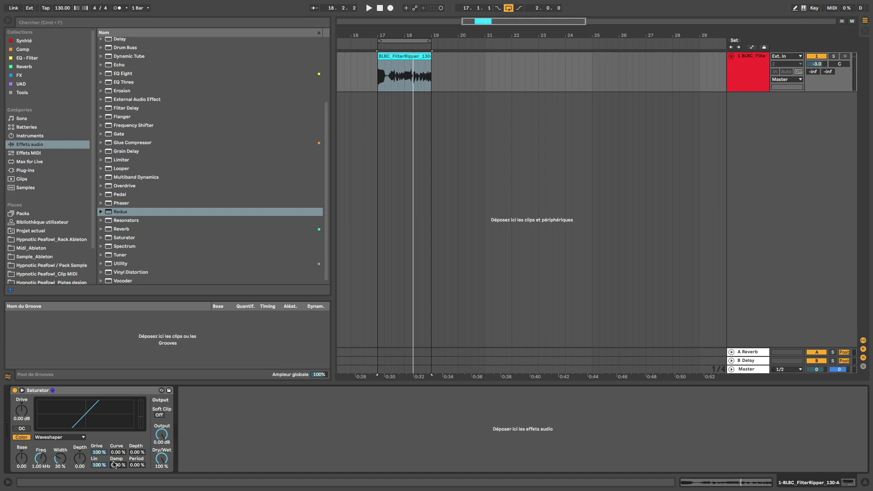
Try a Waveshaper Damp of about 79% during playback and reset it to 0%.
{"action": "key", "text": "space"}
{"action": "left_click_drag", "start_coordinate": [114, 465], "coordinate": [114, 439]}
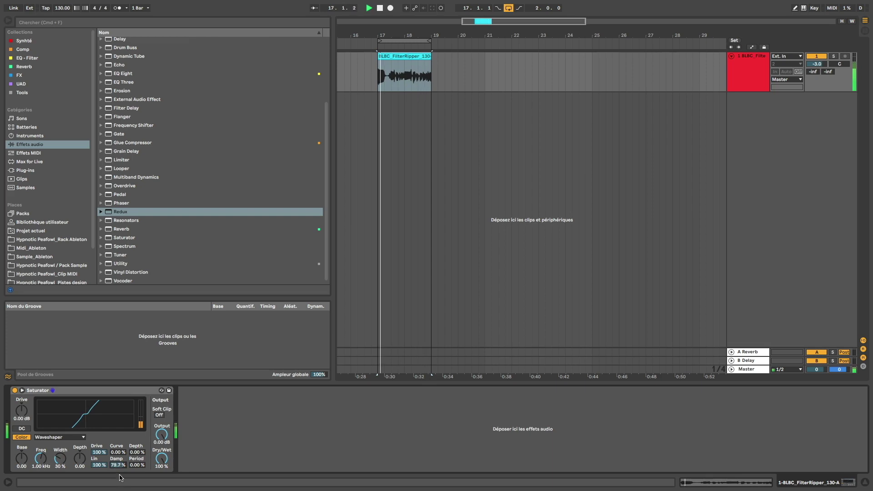
{"action": "key", "text": "Delete"}
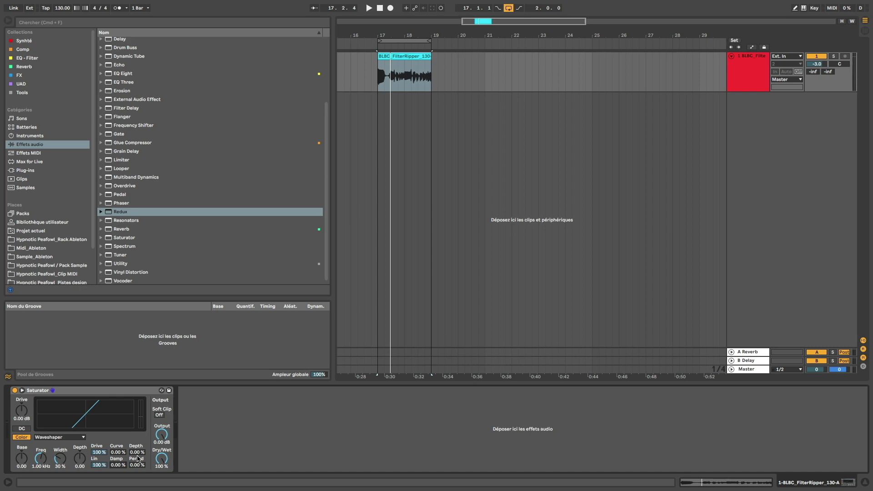
Set the Waveshaper's Curve to 50%, Depth to 100%, Damp to 48.4% and Period to 46.9%.
{"action": "left_click_drag", "start_coordinate": [137, 453], "coordinate": [137, 423]}
{"action": "mouse_move", "coordinate": [137, 465]}
{"action": "left_mouse_down"}
{"action": "mouse_move", "coordinate": [137, 434]}
{"action": "mouse_move", "coordinate": [136, 463]}
{"action": "left_mouse_up"}
{"action": "mouse_move", "coordinate": [117, 453]}
{"action": "left_mouse_down"}
{"action": "mouse_move", "coordinate": [118, 432]}
{"action": "mouse_move", "coordinate": [117, 460]}
{"action": "mouse_move", "coordinate": [137, 437]}
{"action": "mouse_move", "coordinate": [136, 409]}
{"action": "mouse_move", "coordinate": [136, 436]}
{"action": "mouse_move", "coordinate": [117, 441]}
{"action": "mouse_move", "coordinate": [117, 450]}
{"action": "mouse_move", "coordinate": [162, 446]}
{"action": "mouse_move", "coordinate": [161, 454]}
{"action": "left_mouse_up"}
During playback, set the main Drive to 6.29 dB, Output to -6.86 dB, Waveshaper Drive to 82.8% and Period to 20.3%, and enable DC.
{"action": "key", "text": "space"}
{"action": "left_click_drag", "start_coordinate": [21, 410], "coordinate": [22, 404]}
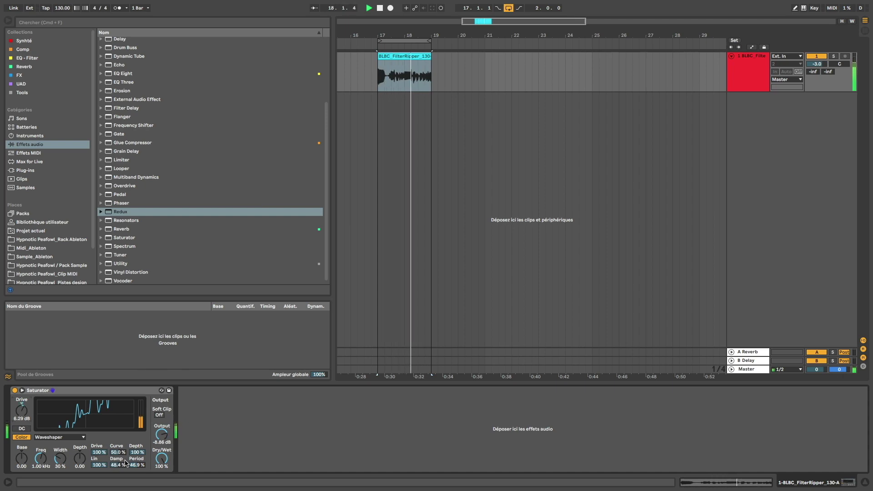
{"action": "left_click_drag", "start_coordinate": [137, 465], "coordinate": [103, 459]}
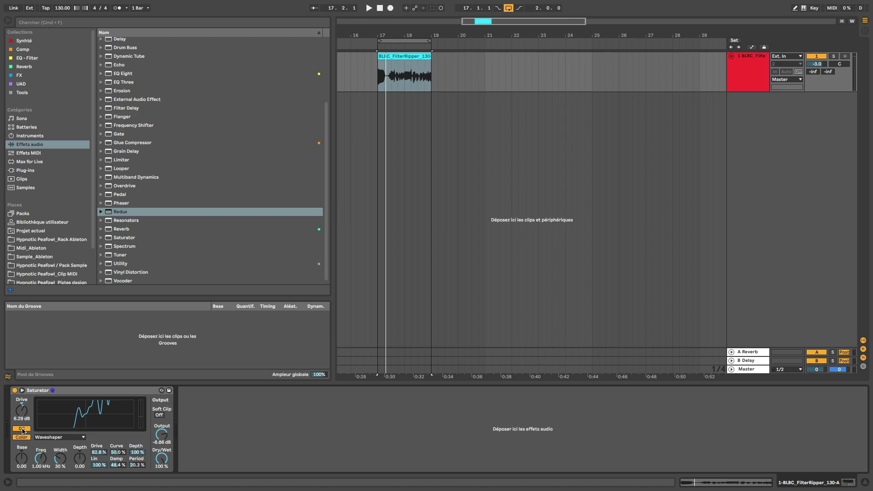
Toggle Color off and back on, and set its Freq to 673 Hz, Width to 16% and Depth to 18.7.
{"action": "left_click", "coordinate": [22, 438]}
{"action": "left_click", "coordinate": [22, 439]}
{"action": "left_click_drag", "start_coordinate": [44, 463], "coordinate": [44, 456]}
{"action": "scroll", "coordinate": [44, 463], "scroll_direction": "up", "scroll_amount": 5}
{"action": "scroll", "coordinate": [47, 463], "scroll_direction": "up", "scroll_amount": 15}
{"action": "left_click_drag", "start_coordinate": [38, 457], "coordinate": [38, 461]}
{"action": "left_click_drag", "start_coordinate": [79, 458], "coordinate": [80, 453]}
{"action": "key", "text": "space"}
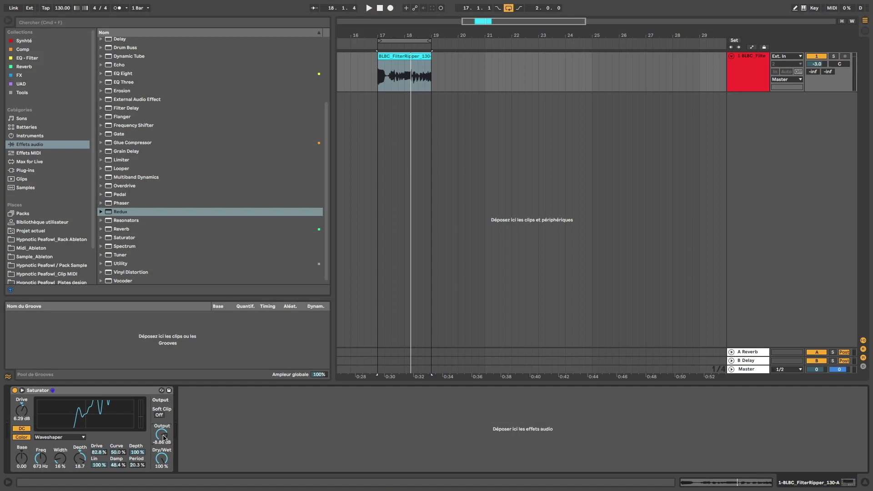
Turn on the Saturator's Soft Clip and toggle its Haute Qualité option.
{"action": "left_click", "coordinate": [160, 415]}
{"action": "right_click", "coordinate": [101, 391]}
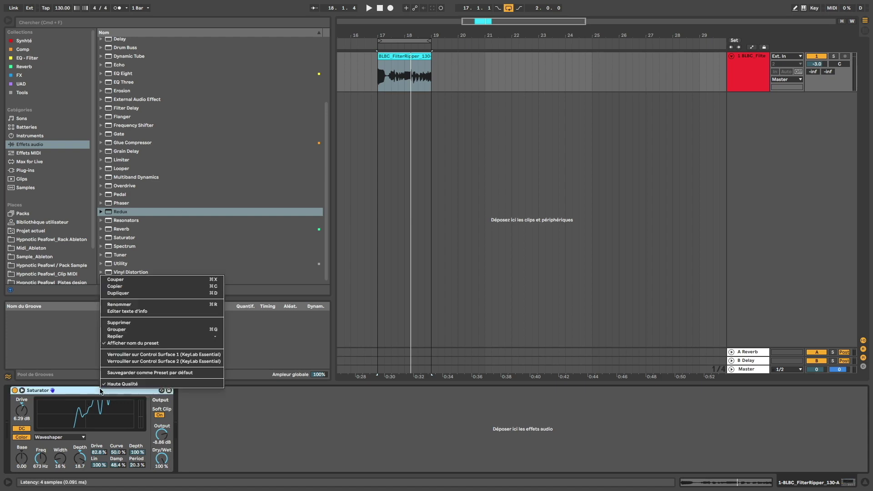
{"action": "left_click", "coordinate": [138, 384]}
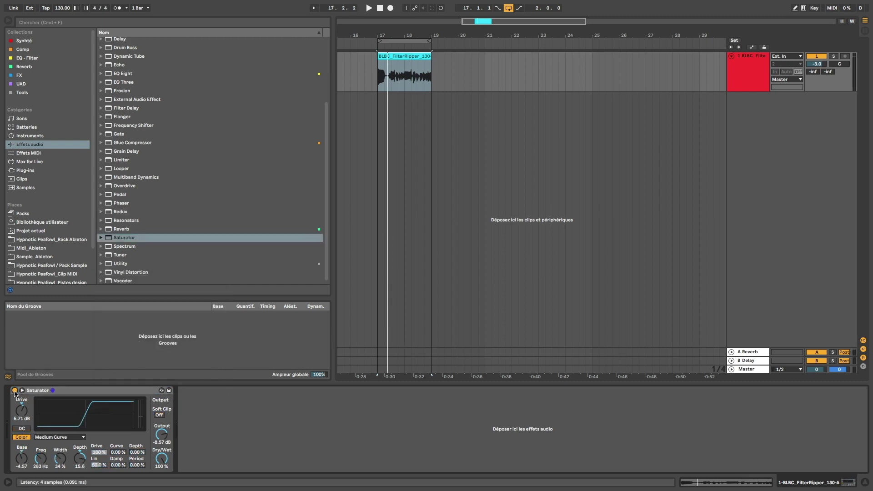
Select the Saturator device on the audio track.
{"action": "left_click", "coordinate": [48, 390]}
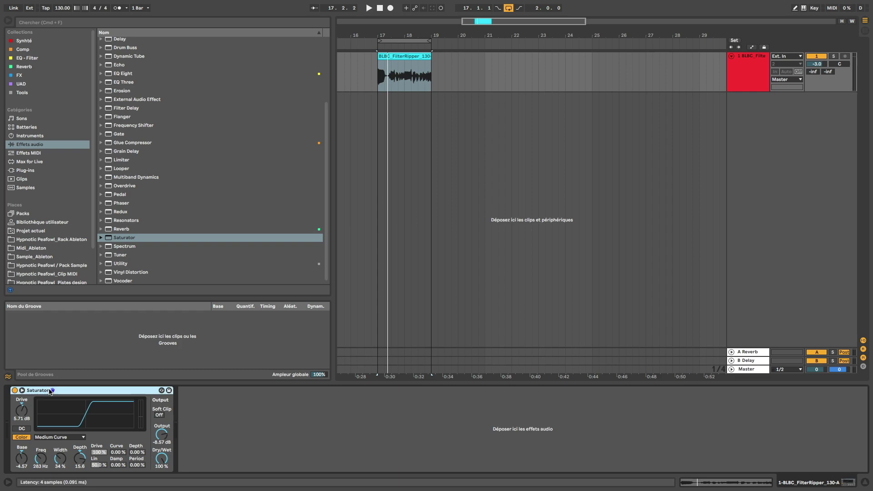